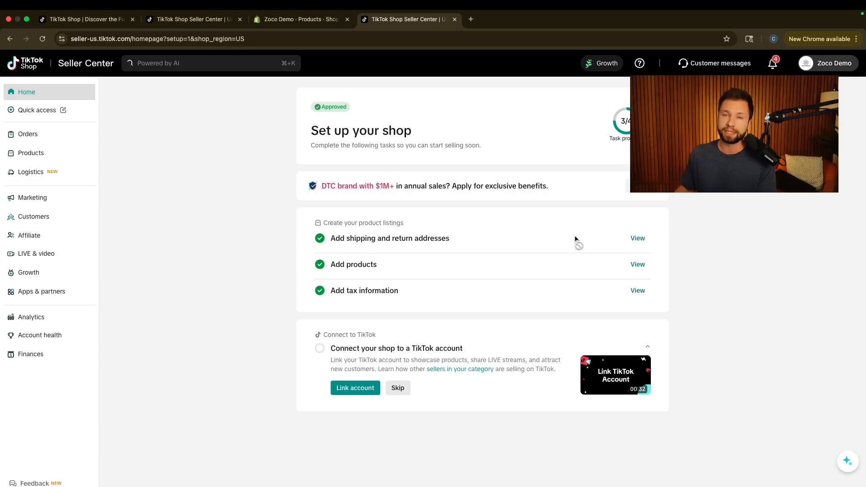
Step: Review the warehouse settings behind the shipping and return addresses task, and return to the shop setup page
left_click(641, 239)
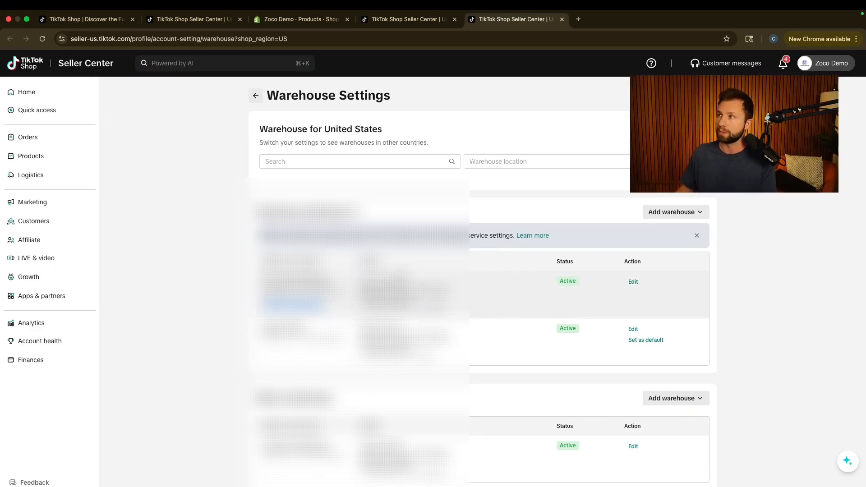
left_click(39, 97)
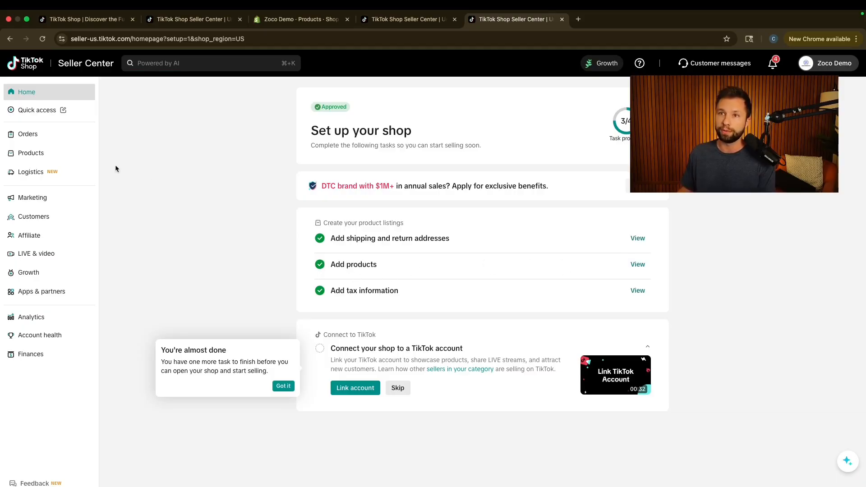
Step: Look over the product management page and the available methods for adding products
left_click(36, 155)
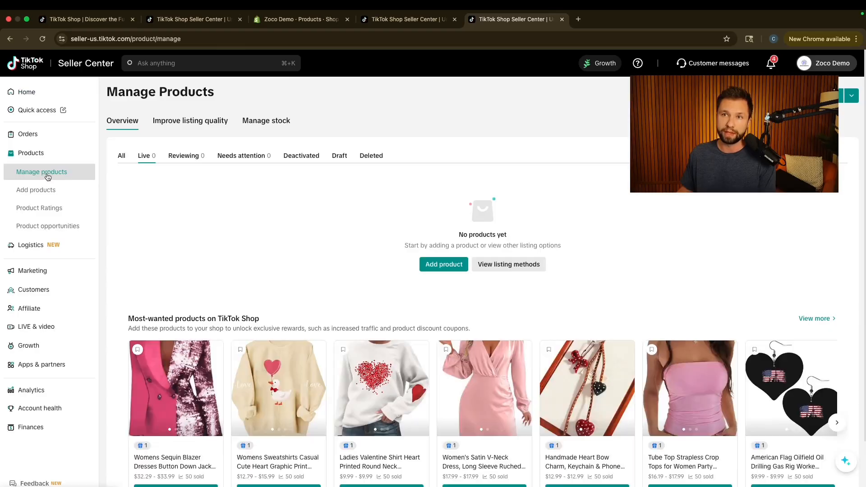
left_click(46, 191)
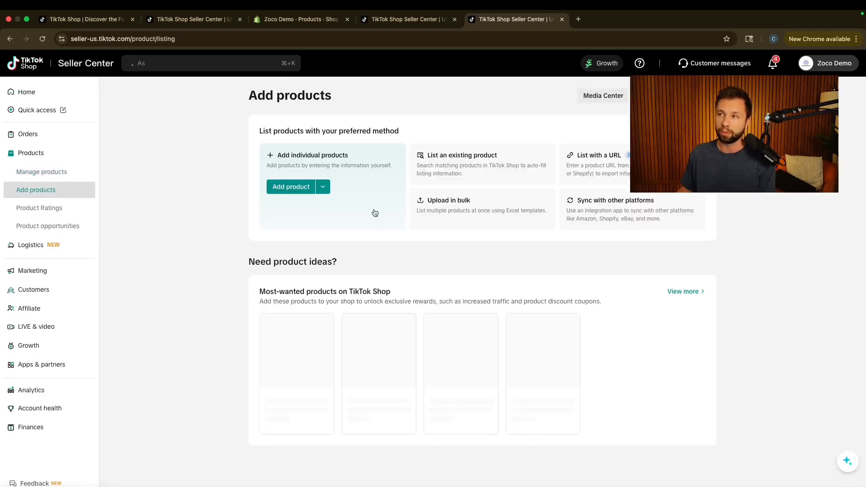
left_click(40, 175)
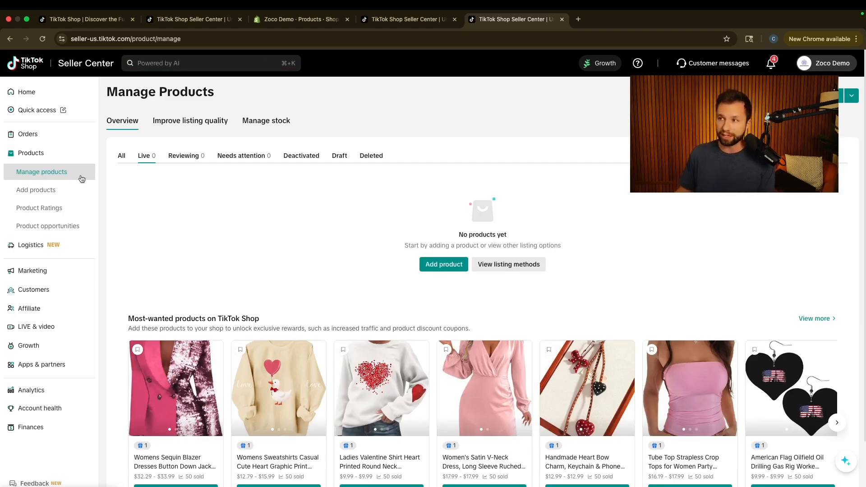
Step: Open a blank form for adding an individual product, review its basic information and product details, and leave it without saving
left_click(443, 265)
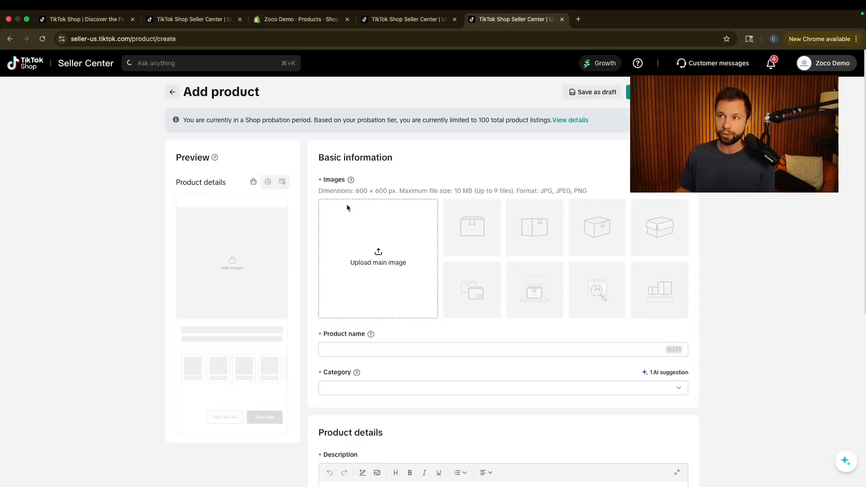
scroll(383, 212, "down", 3)
left_click(360, 280)
scroll(359, 279, "down", 5)
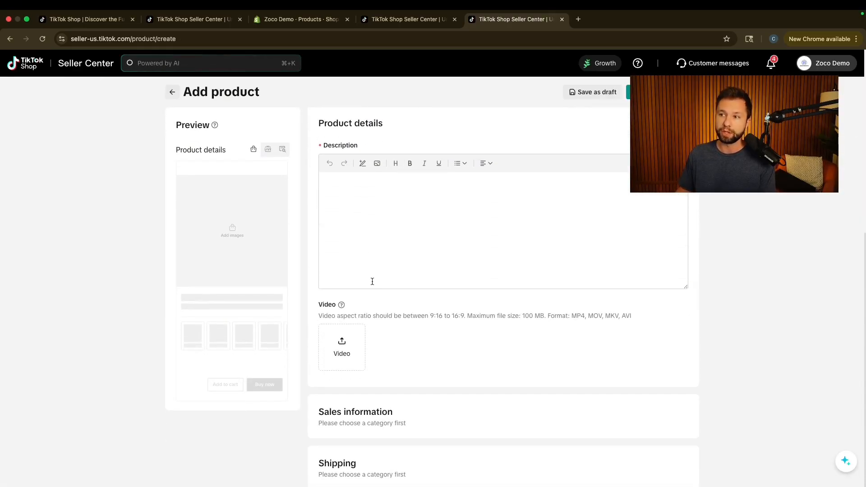
scroll(345, 409, "up", 6)
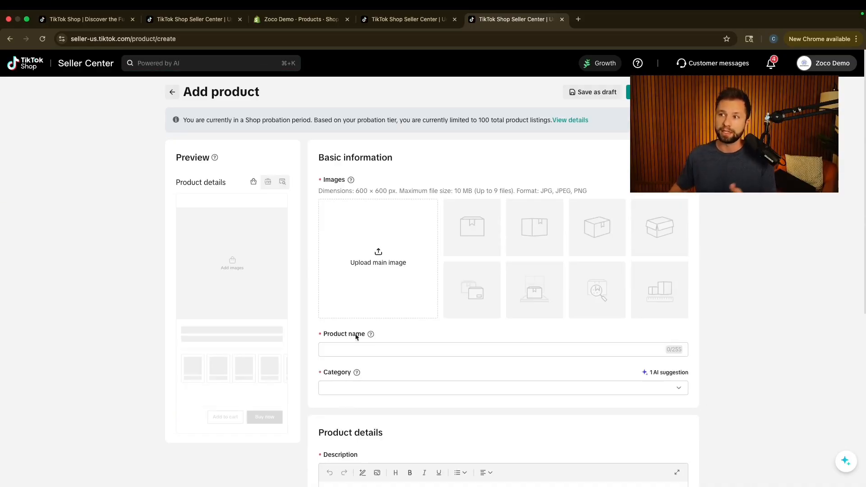
scroll(388, 277, "down", 7)
scroll(390, 278, "up", 7)
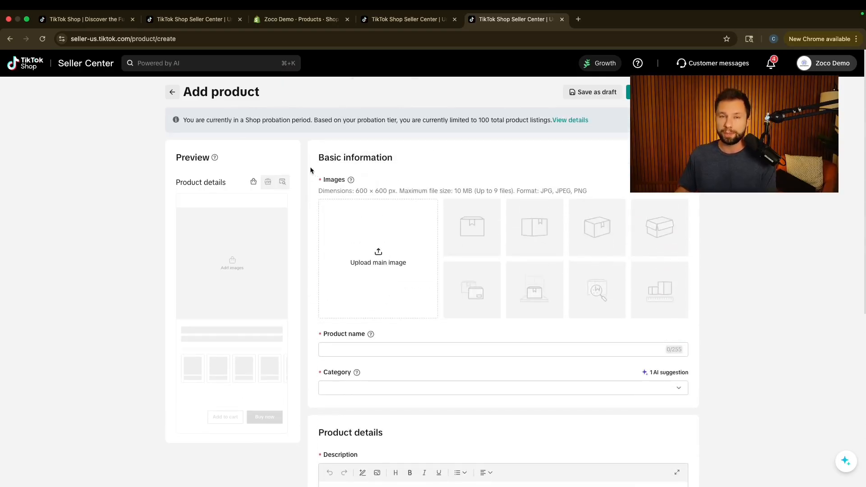
left_click(170, 95)
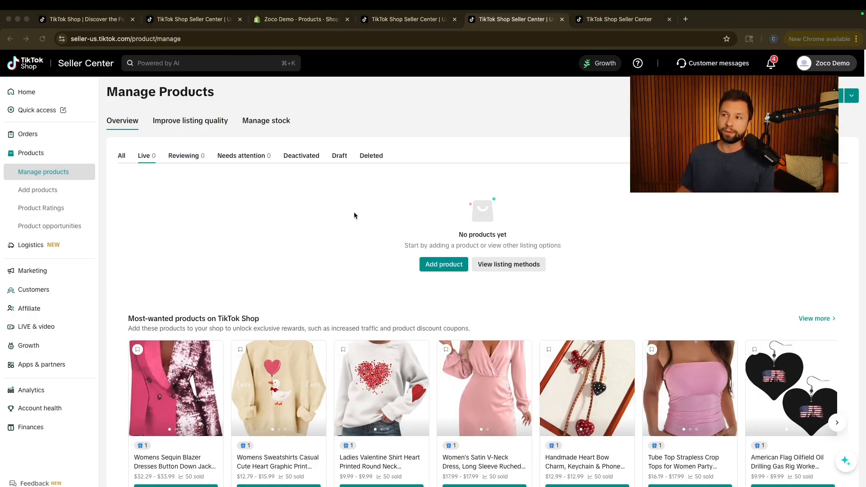
Step: View the product listing methods and choose to list products by syncing with other platforms
left_click(358, 209)
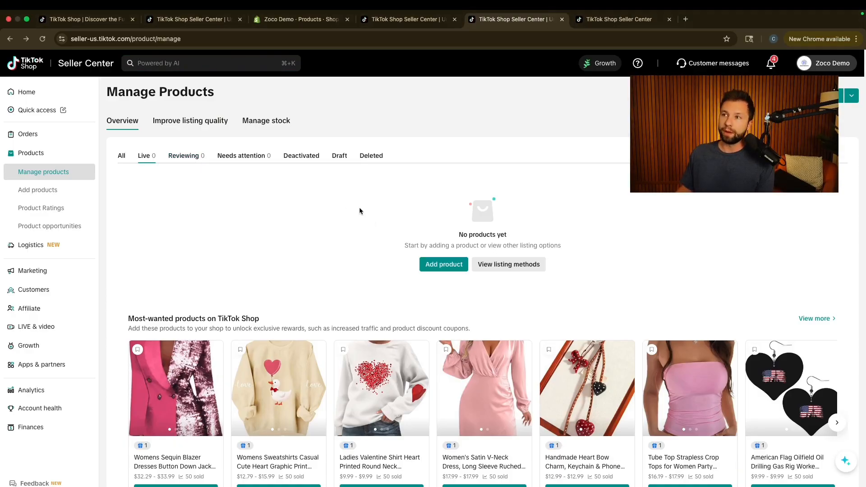
left_click(505, 265)
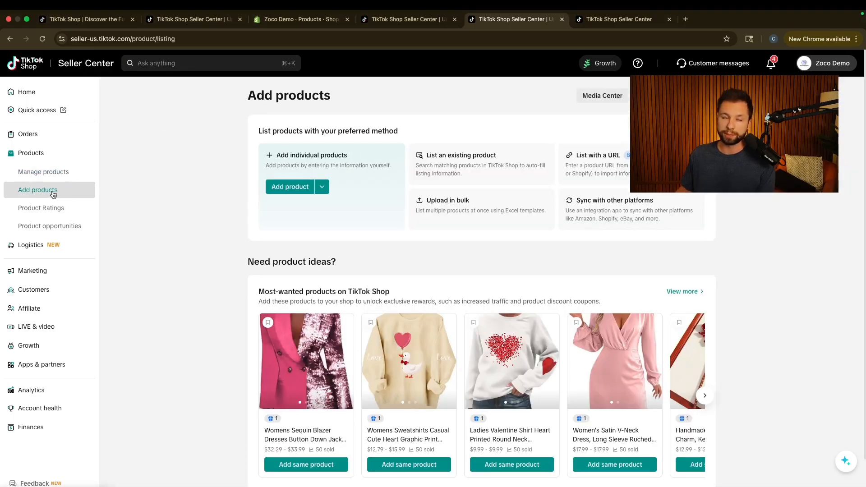
left_click_drag(735, 134, 134, 417)
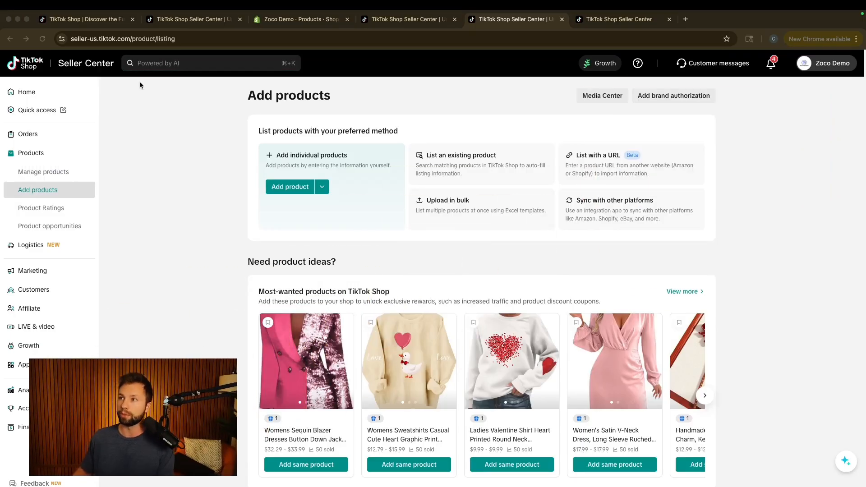
left_click(449, 172)
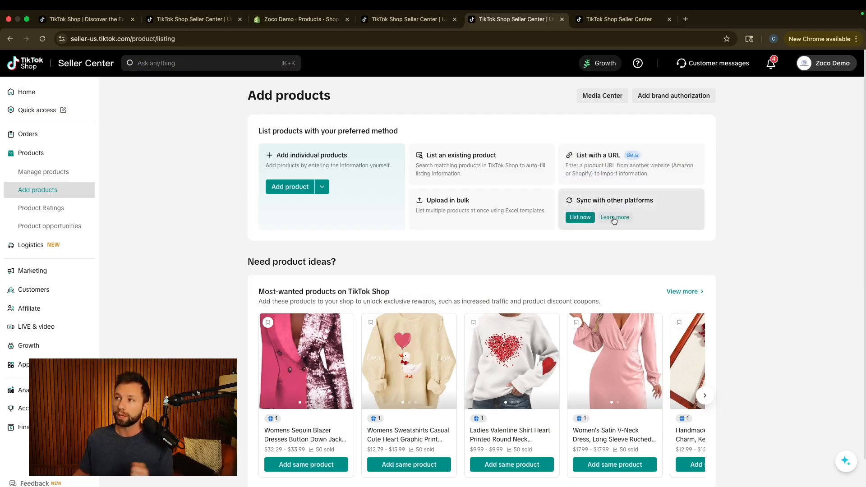
left_click(585, 217)
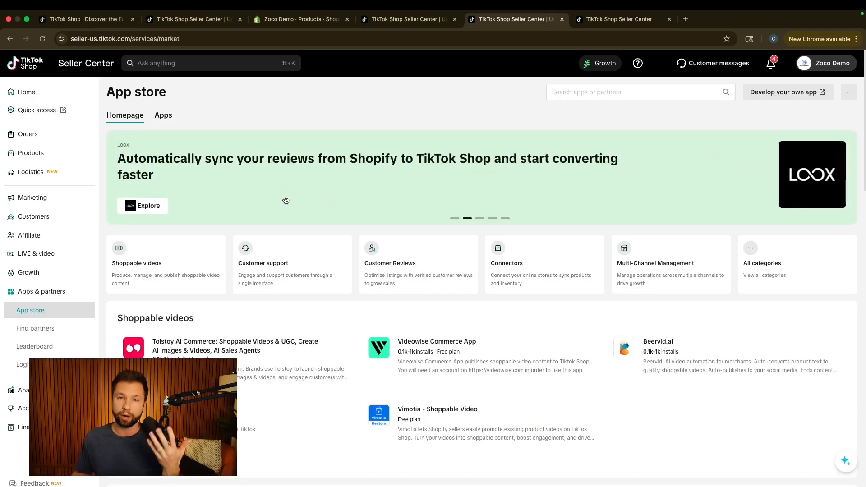
Step: Search the app store for "shopify"
left_click(591, 92)
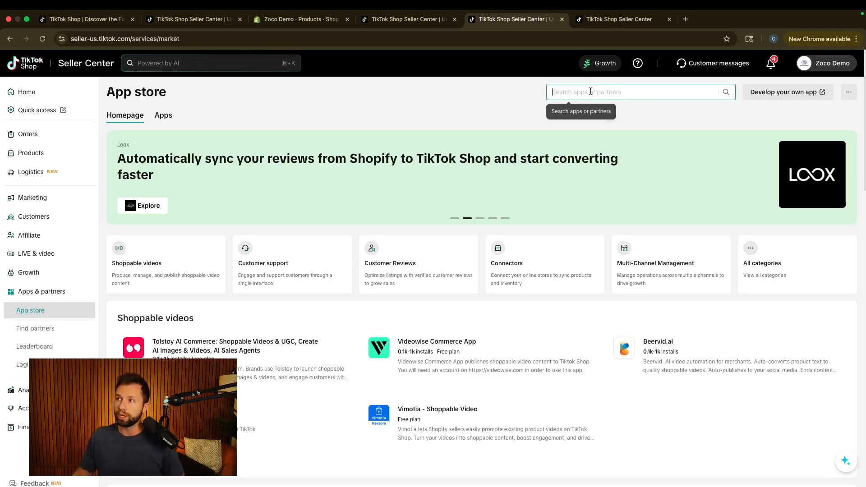
type("shopify")
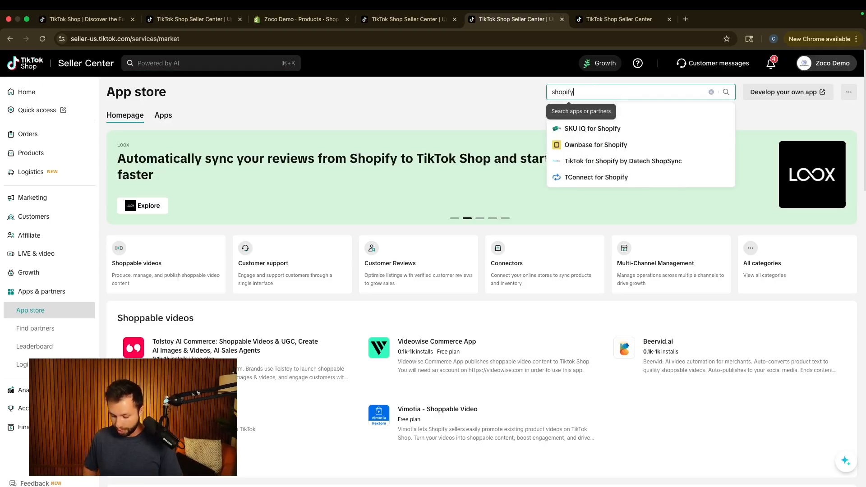
left_click(489, 91)
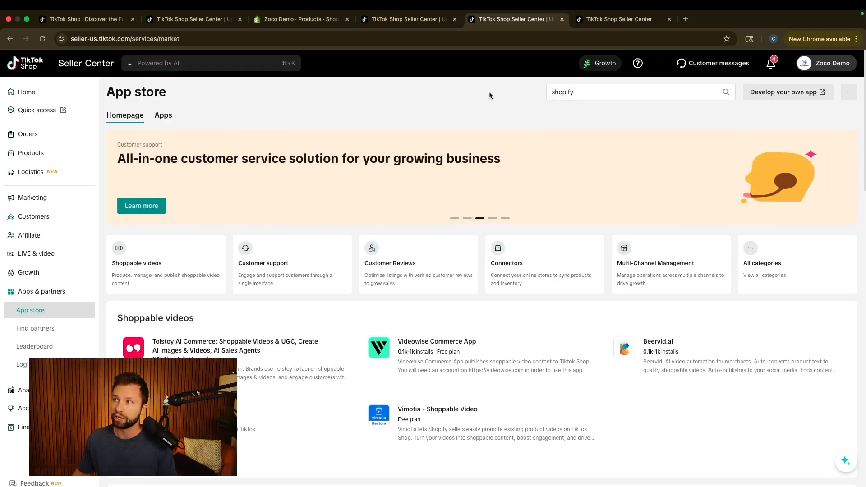
left_click(580, 92)
key("Return")
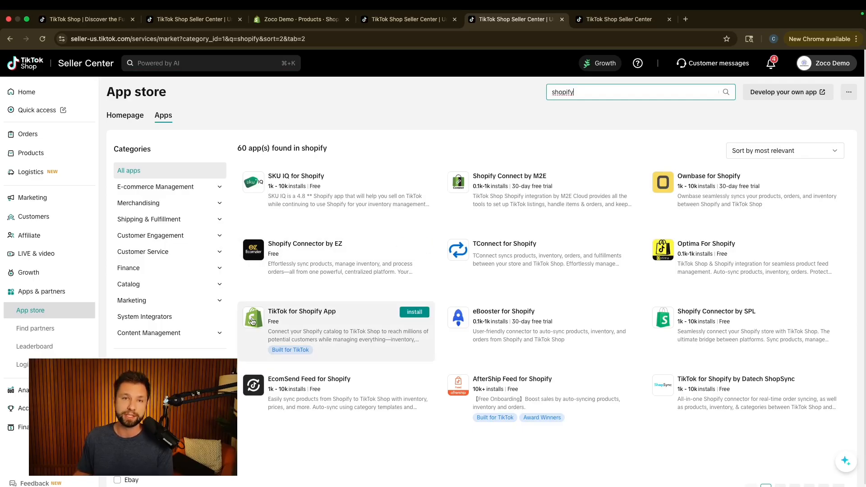
Step: Install the TikTok for Shopify App from the results into the Shopify store, granting its requested data access
left_click(408, 316)
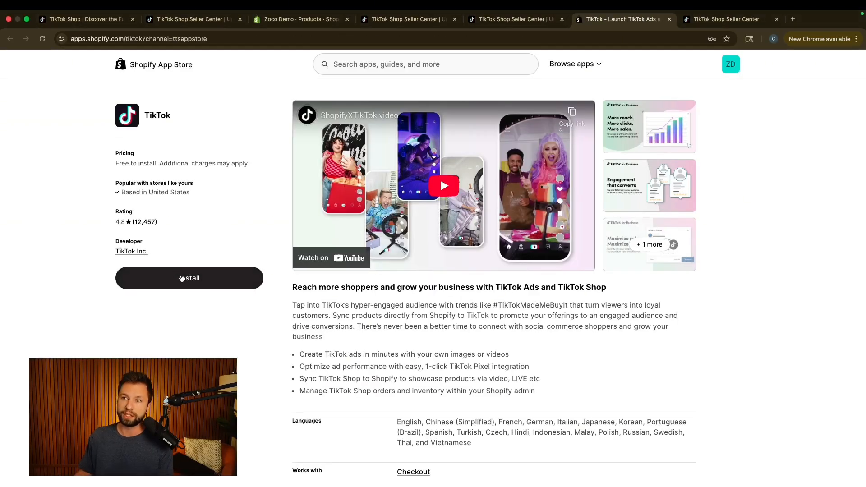
left_click(183, 277)
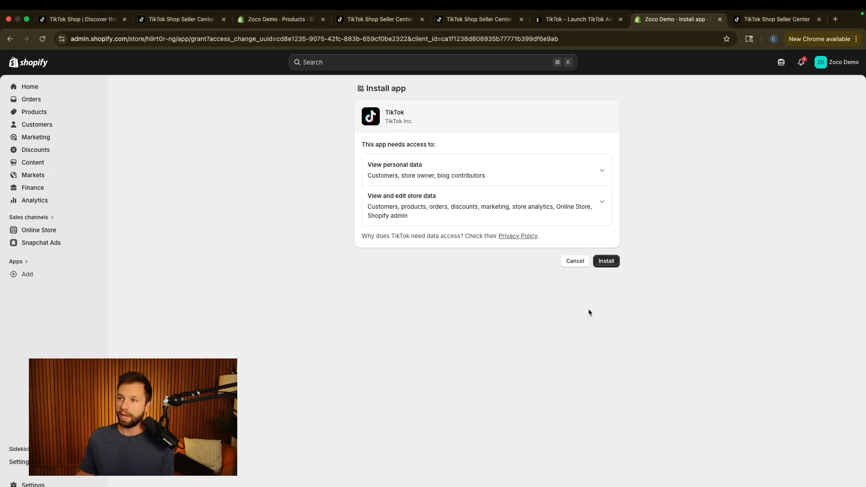
left_click(614, 262)
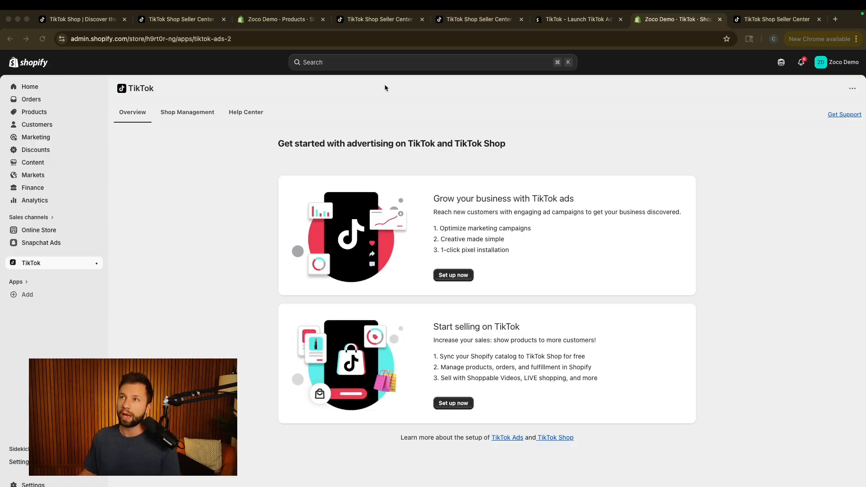
left_click(168, 23)
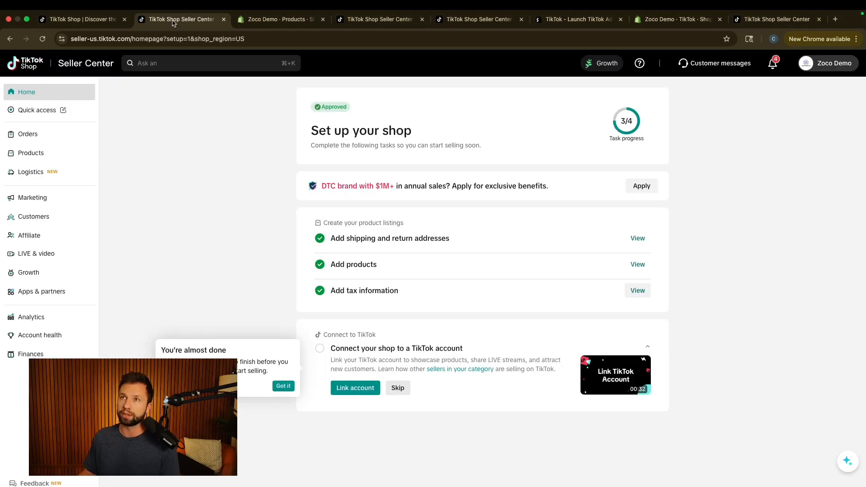
left_click(280, 20)
left_click(375, 19)
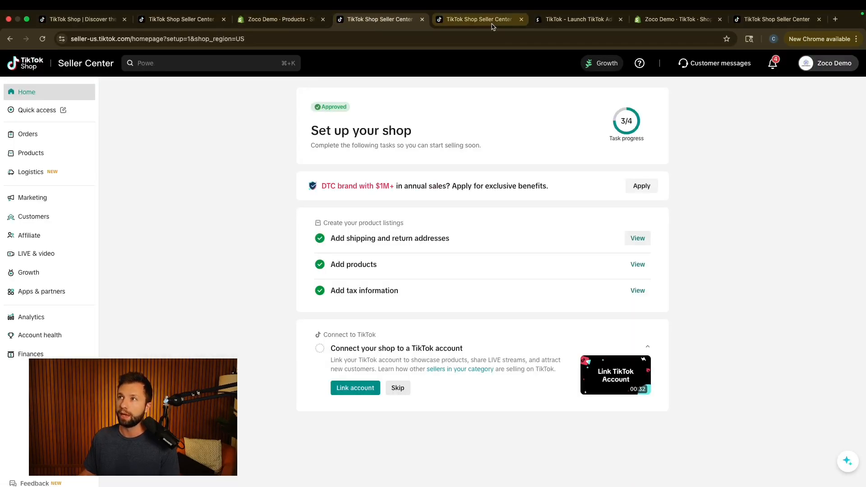
left_click(478, 19)
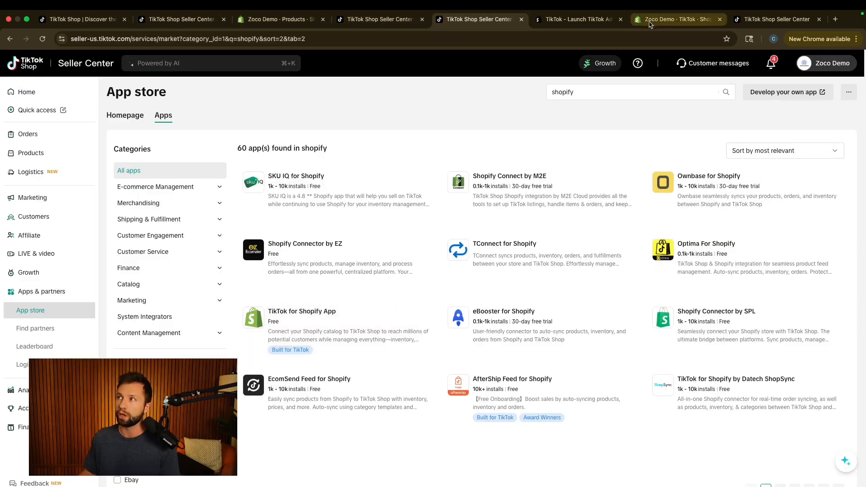
left_click(673, 19)
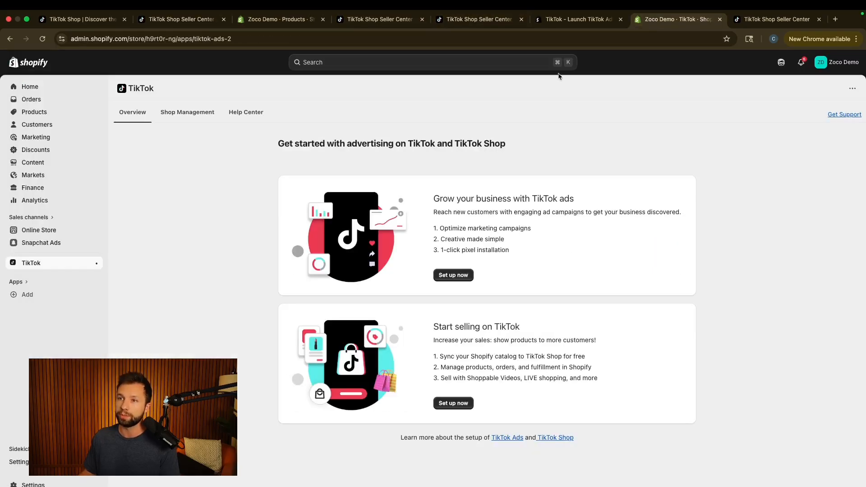
Step: Search the Shopify admin for "tiktok" and close the search
left_click(333, 67)
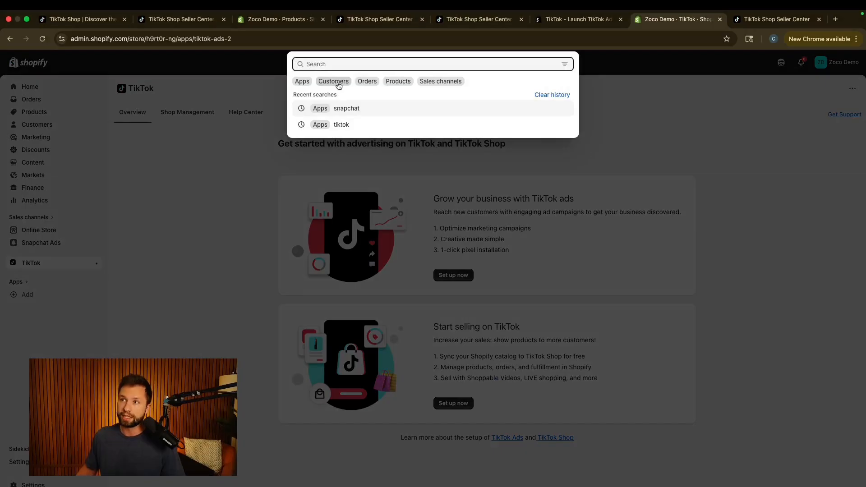
type("tiktok")
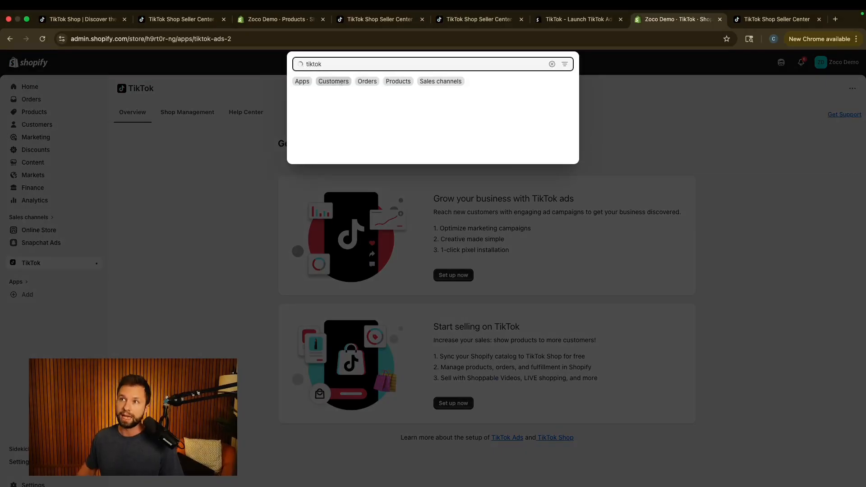
left_click(234, 185)
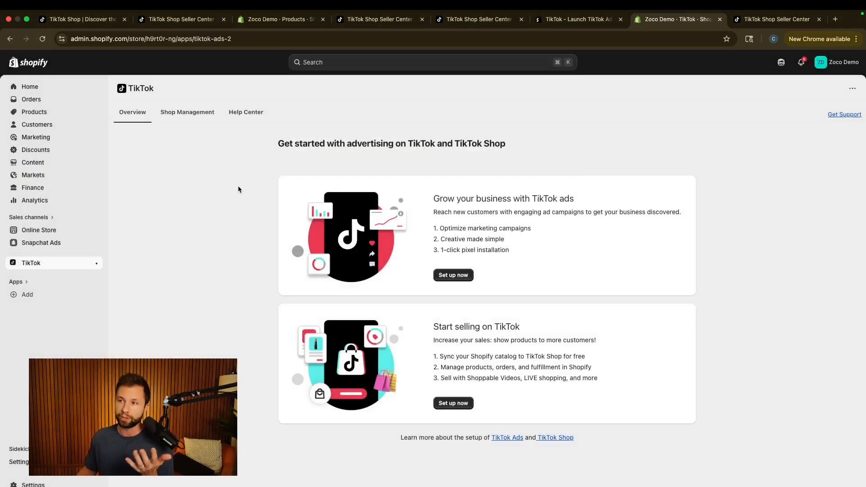
Step: Start the setup for selling on TikTok and connect the TikTok Shop account using the email login
left_click(452, 404)
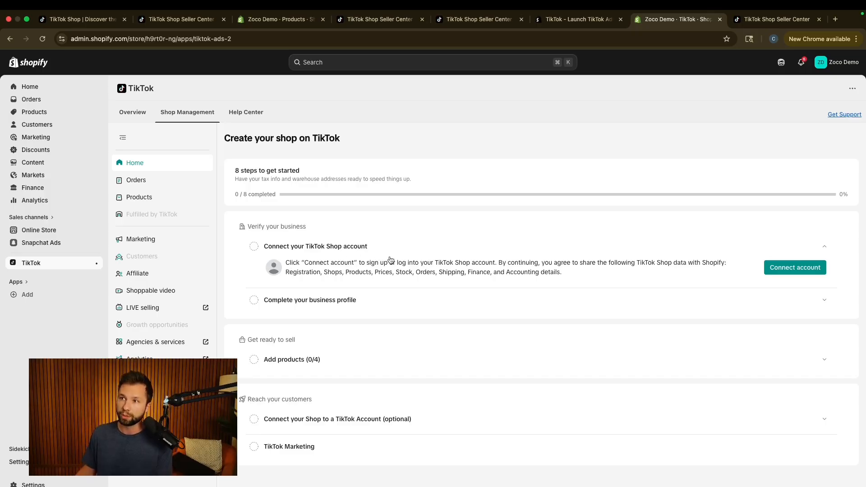
left_click(776, 271)
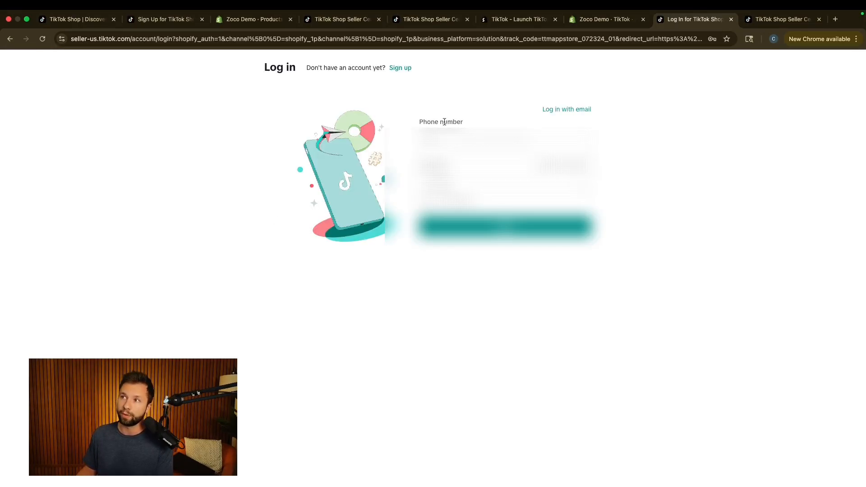
left_click(573, 110)
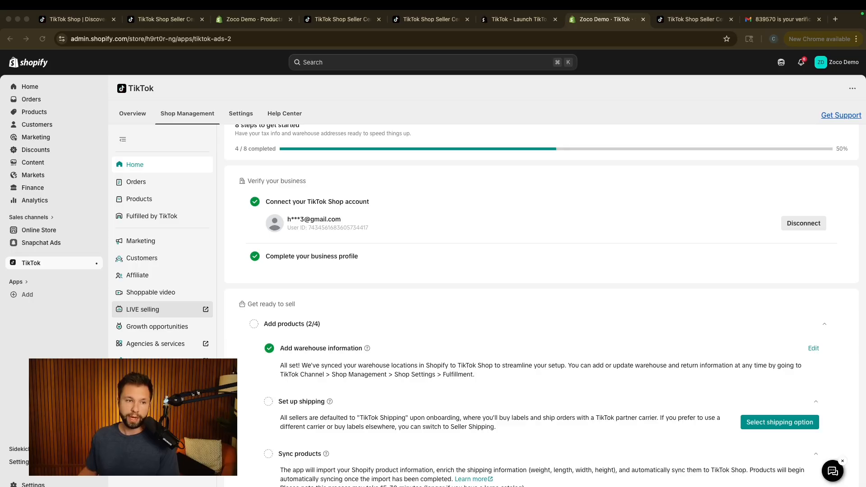
Step: Review the business verification, warehouse, shipping and product sync tasks in the TikTok shop setup checklist
scroll(357, 293, "up", 1)
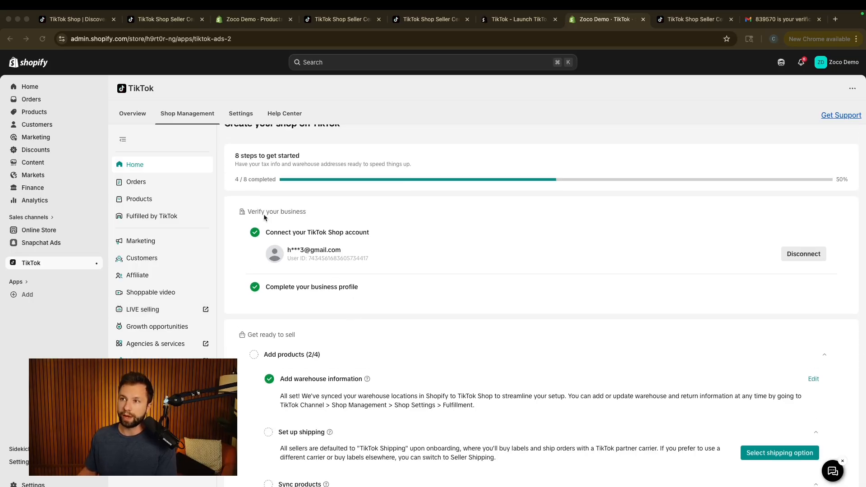
scroll(354, 293, "down", 2)
scroll(343, 288, "up", 1)
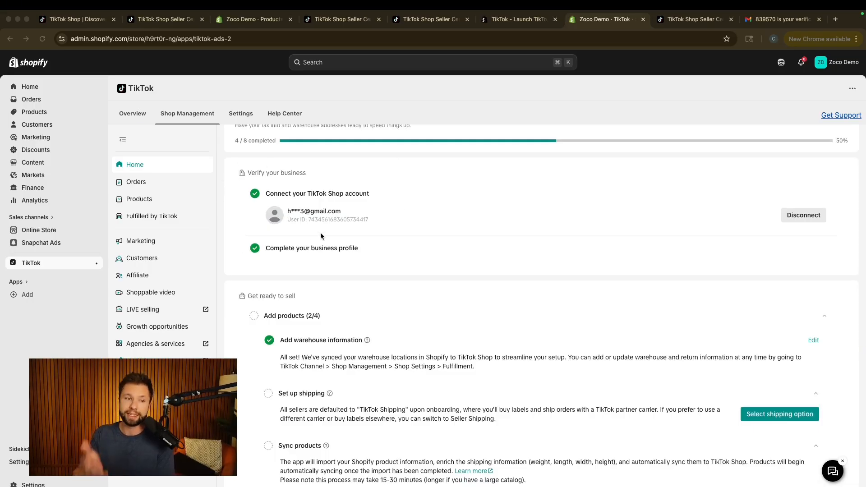
scroll(368, 250, "down", 3)
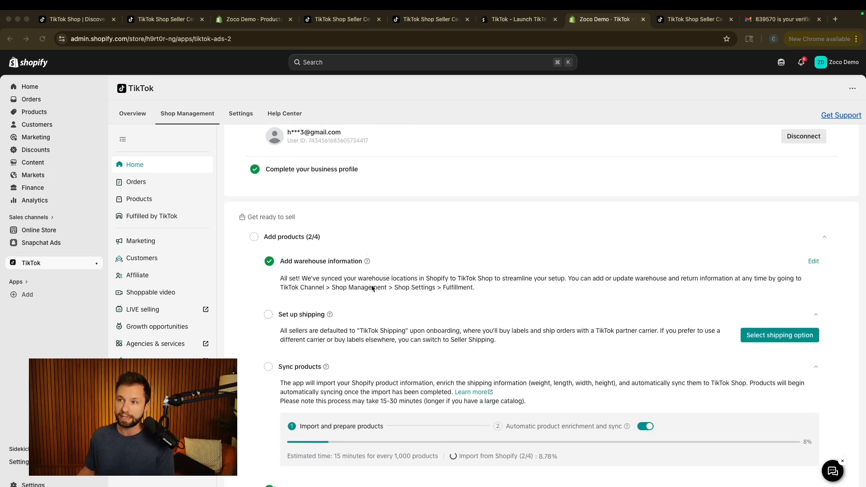
Step: Choose Seller shipping as the shop's shipping option and continue to Seller Center to set it up
scroll(370, 287, "down", 1)
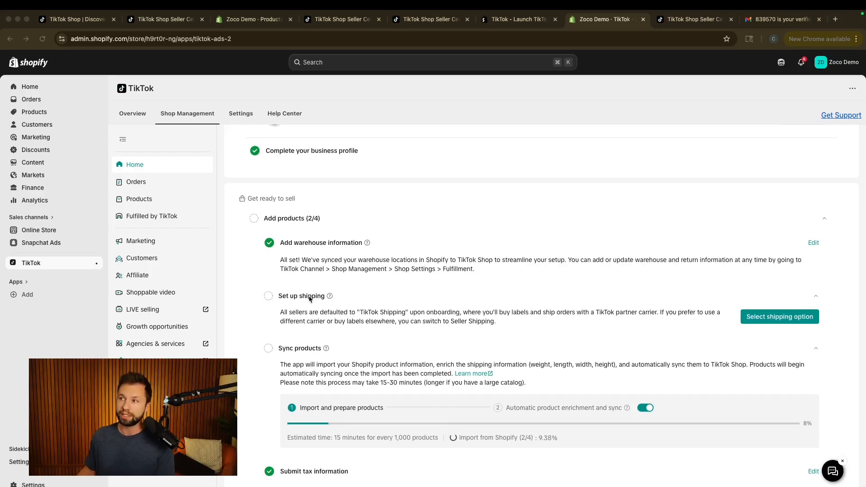
left_click(775, 324)
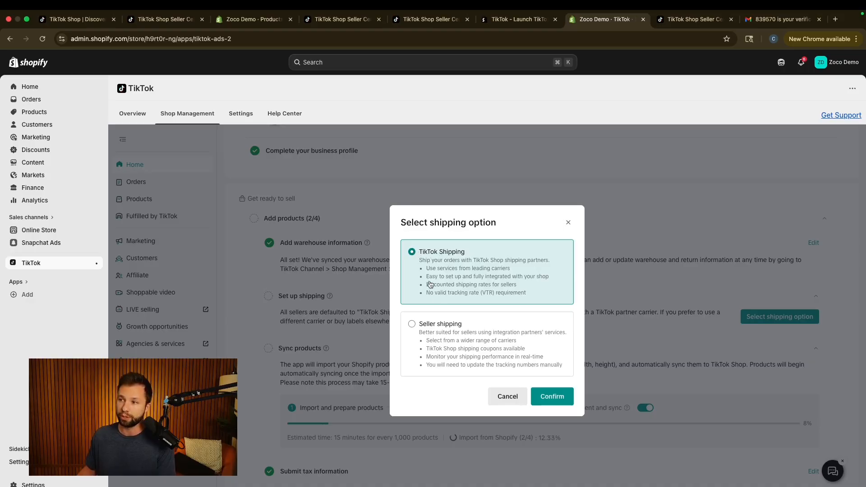
left_click(413, 325)
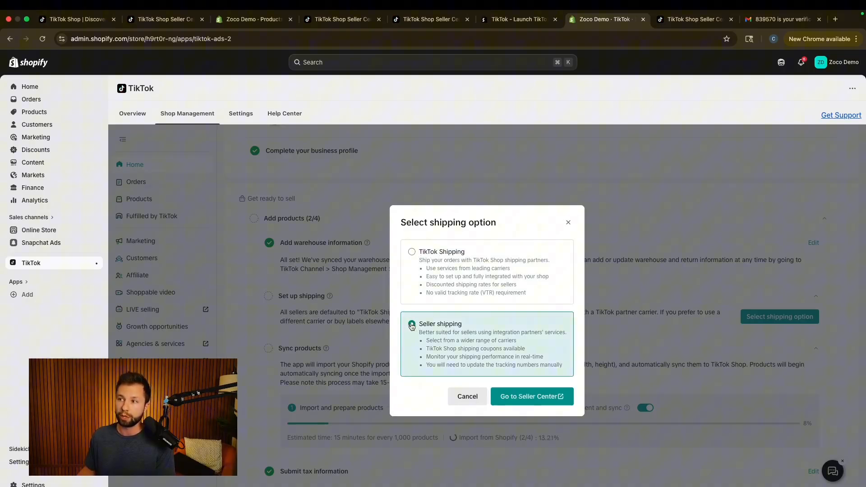
left_click(514, 399)
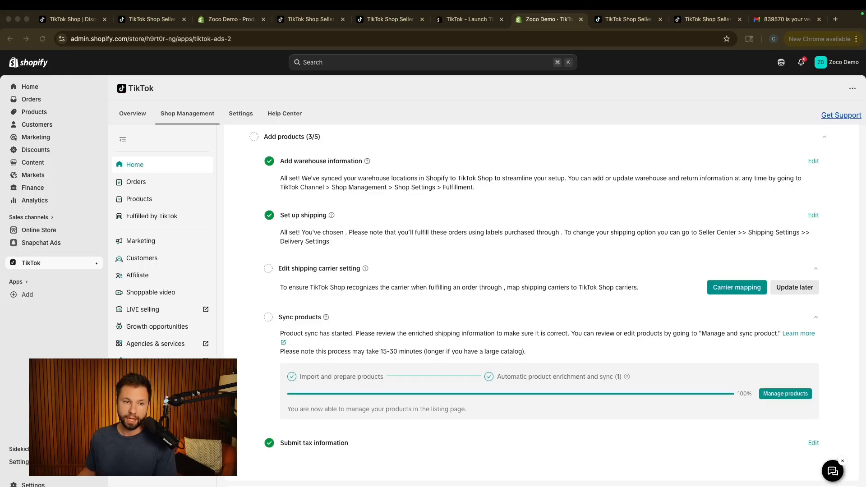
Step: Open the carrier name mapping, add a custom mapping row and view its Shopify carrier choices
left_click(739, 287)
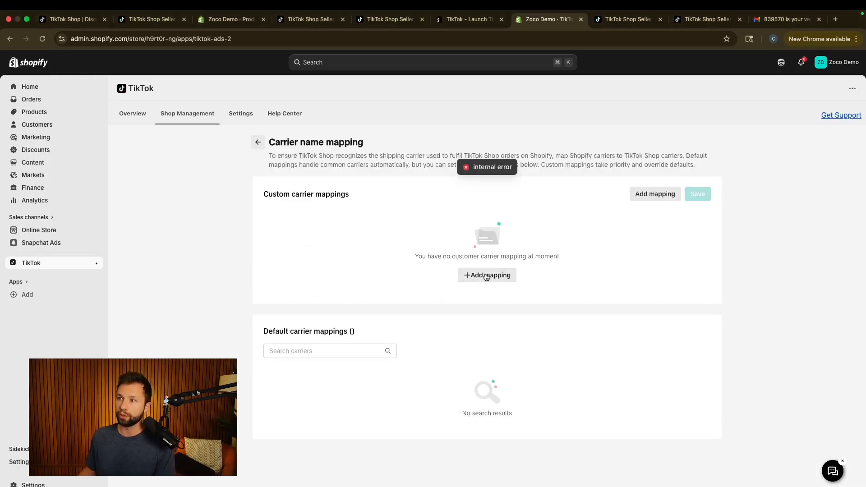
left_click(471, 276)
left_click(443, 240)
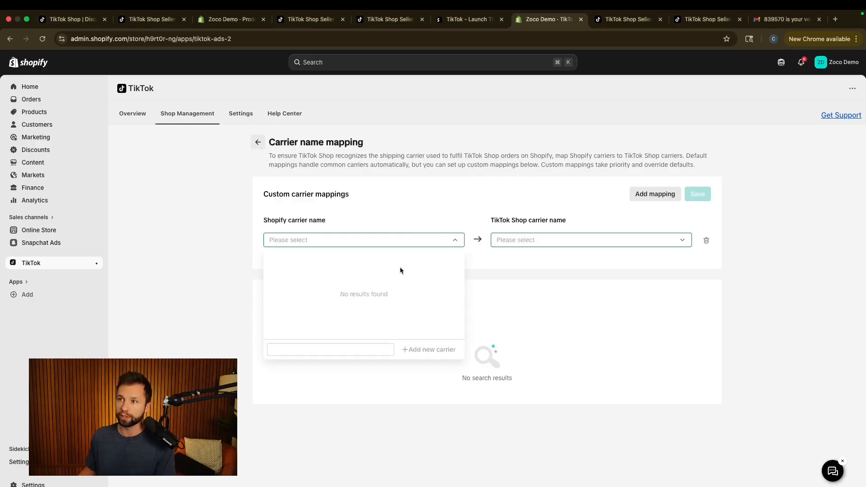
left_click(468, 211)
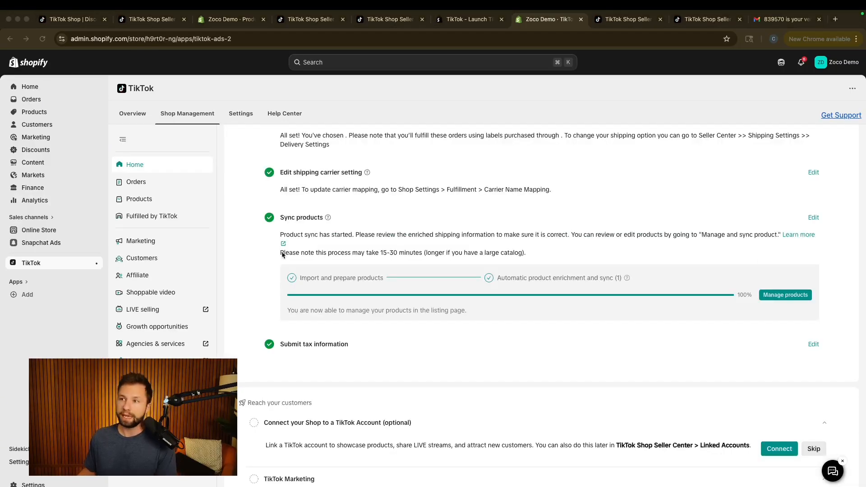
Step: Review the setup checklist, open product management from the Sync products task and check each product's sync status
scroll(264, 252, "up", 1)
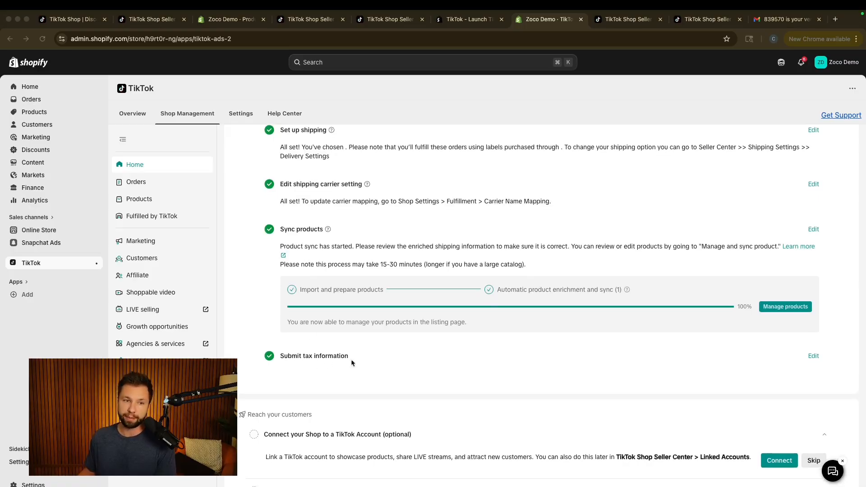
scroll(445, 364, "down", 2)
scroll(445, 364, "down", 1)
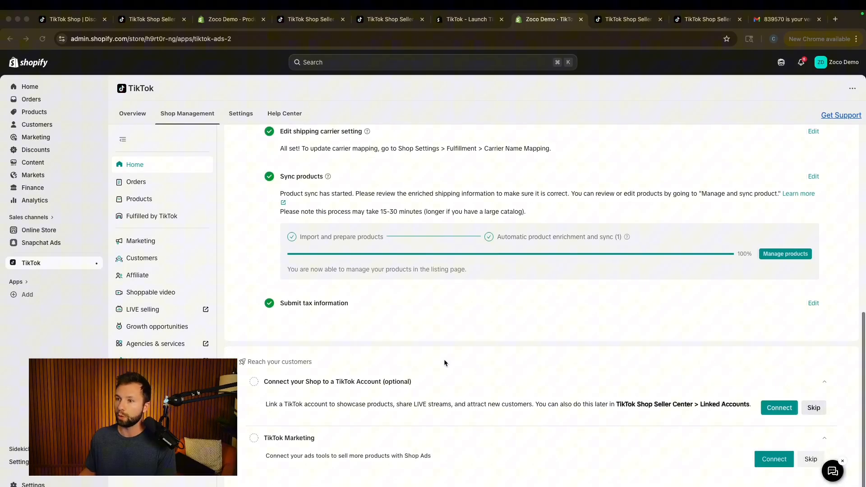
left_click(775, 256)
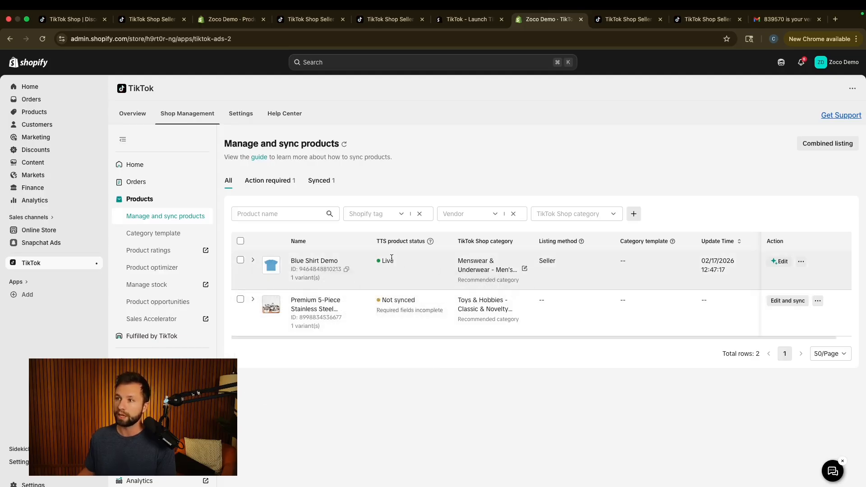
mouse_move(391, 300)
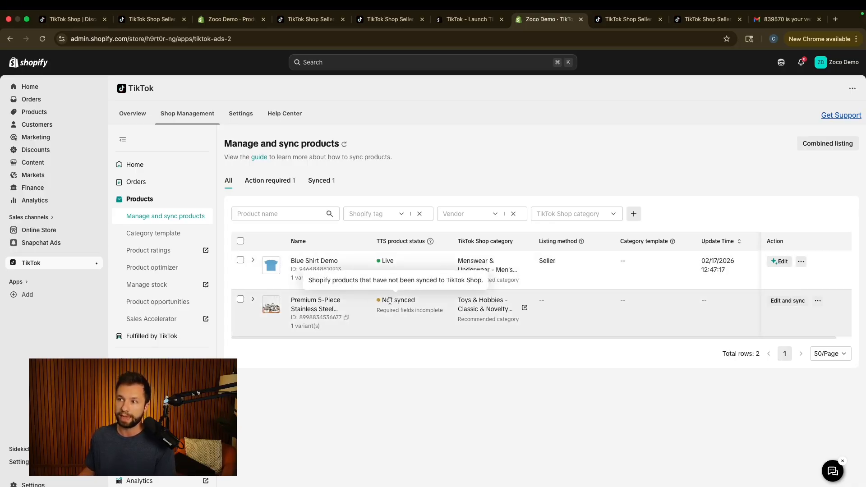
mouse_move(412, 315)
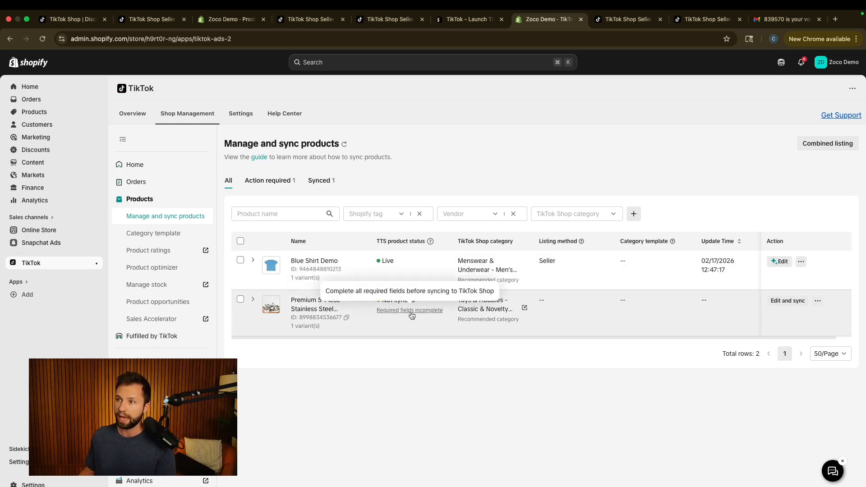
Step: Open the incomplete required fields of the Premium 5-Piece Stainless Steel Cookware Set and review its category, brand and attributes
left_click(424, 315)
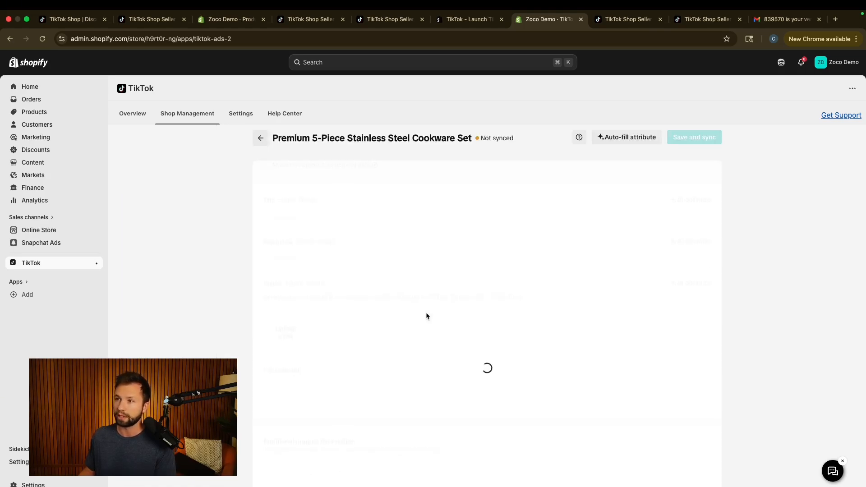
scroll(433, 301, "down", 3)
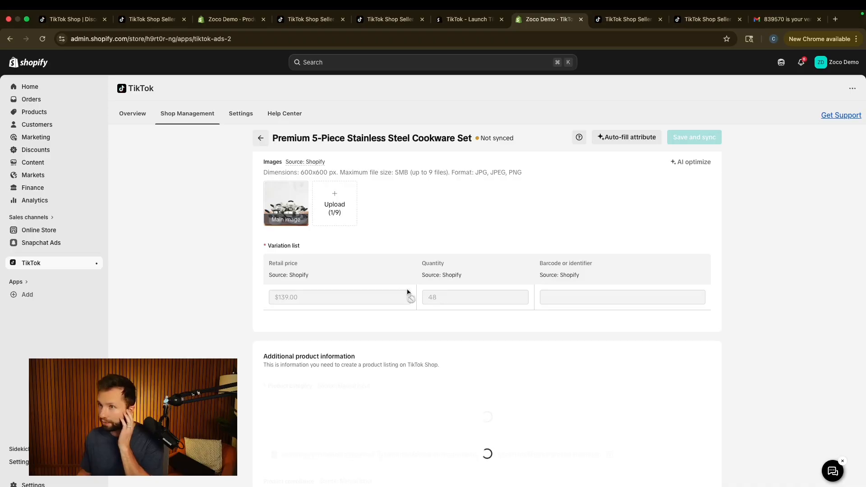
scroll(398, 291, "down", 3)
scroll(396, 289, "down", 5)
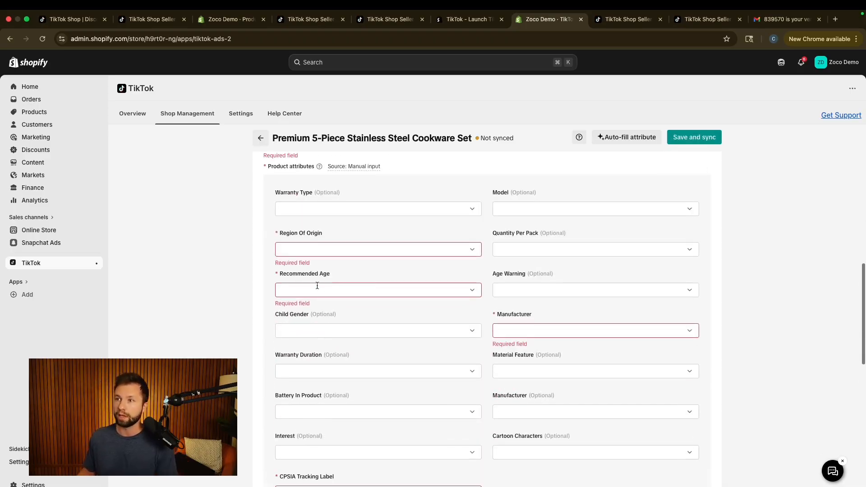
scroll(348, 254, "down", 1)
scroll(321, 273, "down", 1)
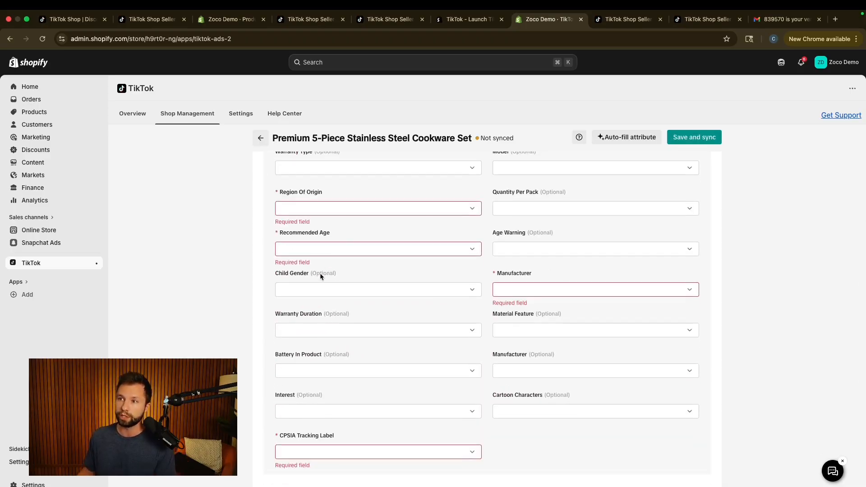
scroll(296, 226, "up", 1)
scroll(291, 225, "up", 1)
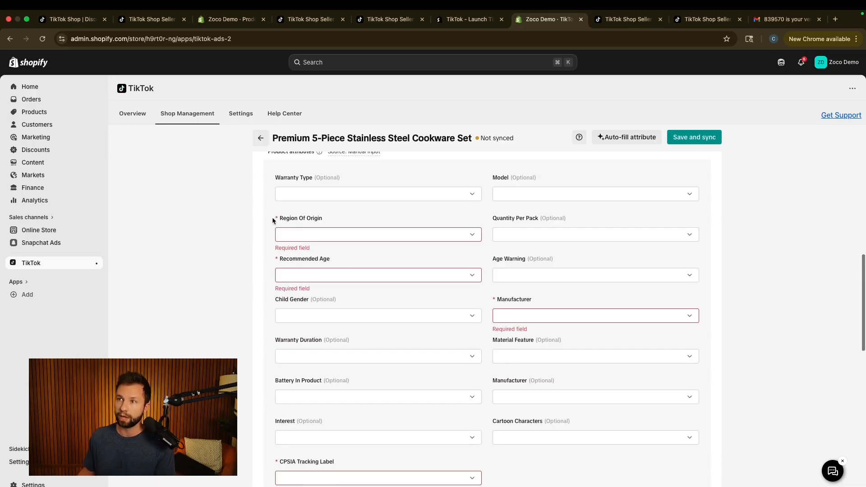
scroll(343, 313, "down", 10)
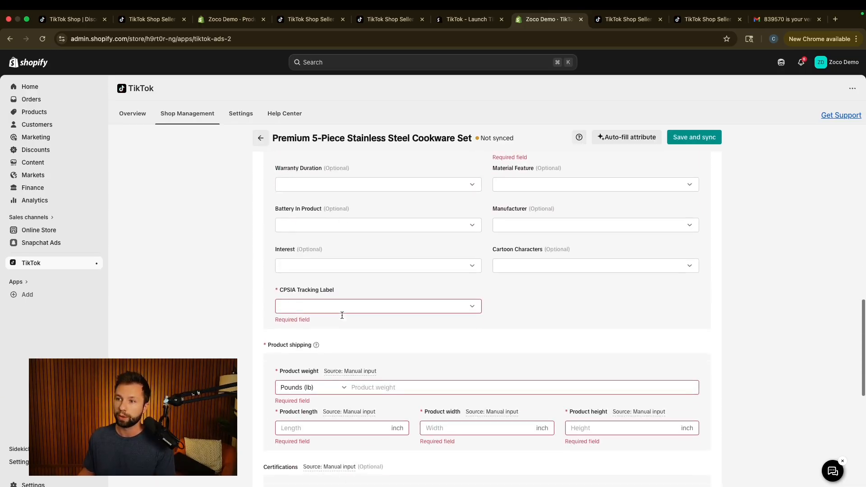
scroll(362, 318, "up", 10)
scroll(365, 315, "down", 2)
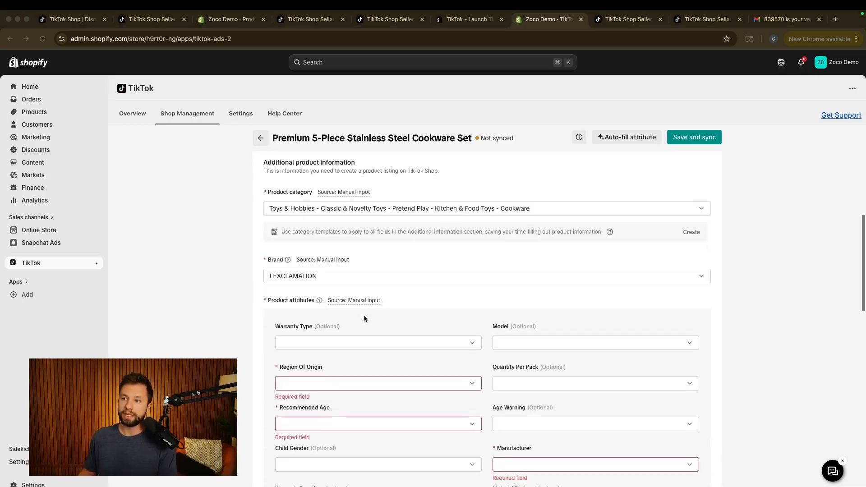
Step: View the Region Of Origin choices for the cookware set and close the list without selecting one
left_click(452, 329)
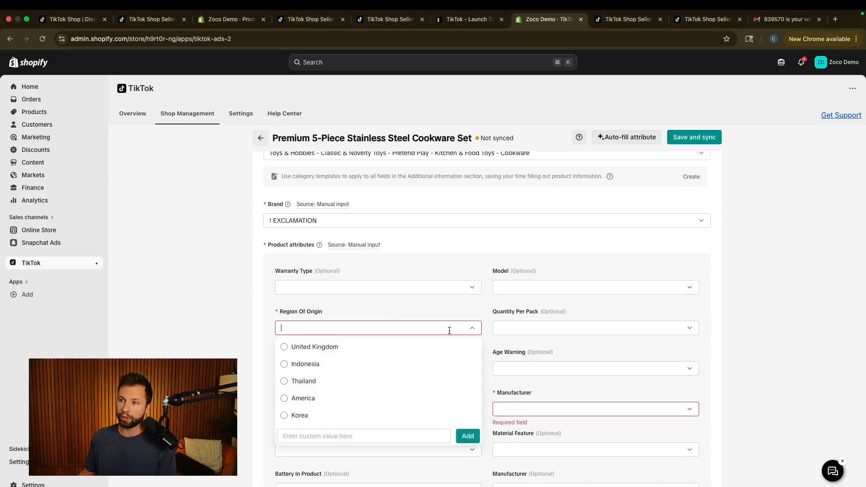
left_click(241, 296)
scroll(260, 286, "down", 2)
scroll(316, 253, "up", 3)
scroll(345, 228, "down", 1)
Step: Examine the restricted subcategories offered under Kitchen & Food Toys in the cookware set's product category, and close the list
left_click(345, 224)
left_click(229, 235)
scroll(337, 276, "down", 1)
scroll(419, 308, "down", 2)
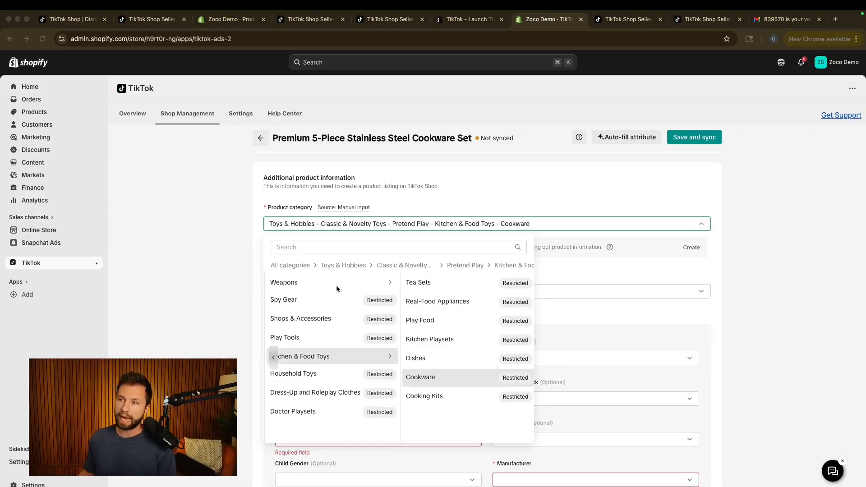
scroll(336, 287, "down", 1)
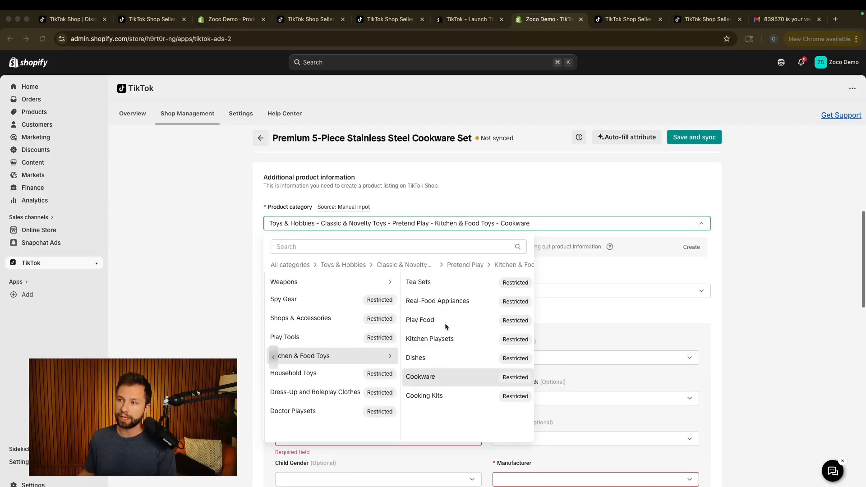
left_click(432, 292)
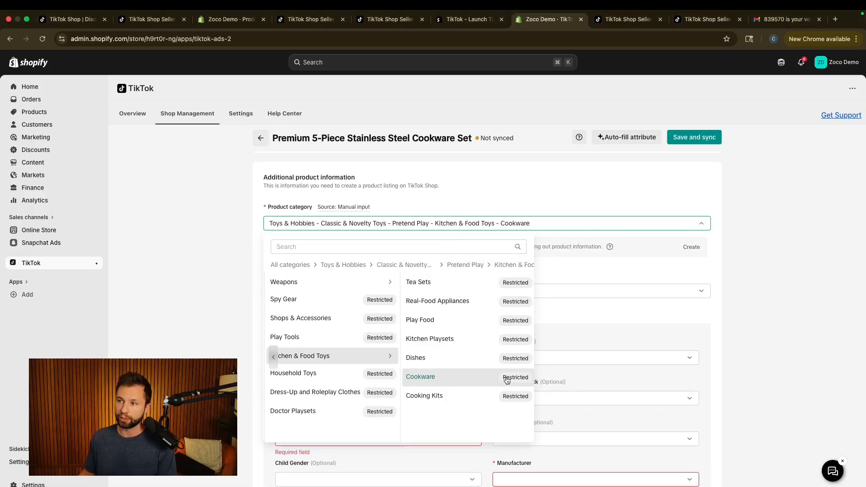
mouse_move(516, 358)
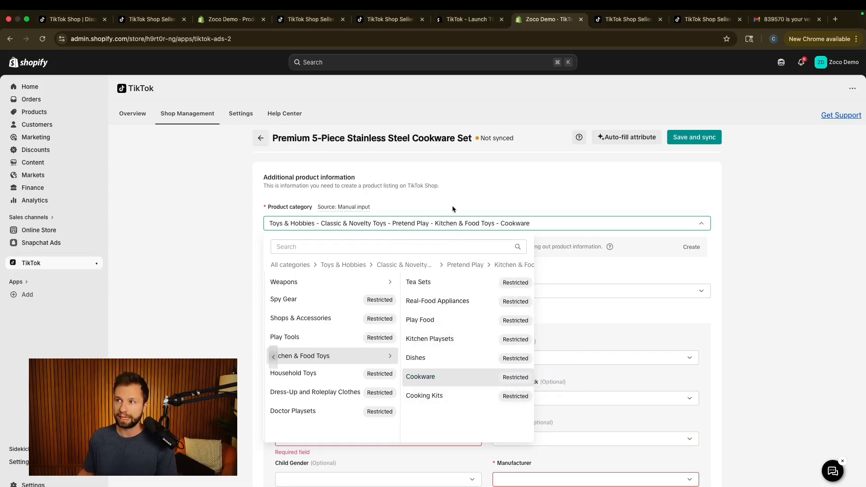
left_click(302, 191)
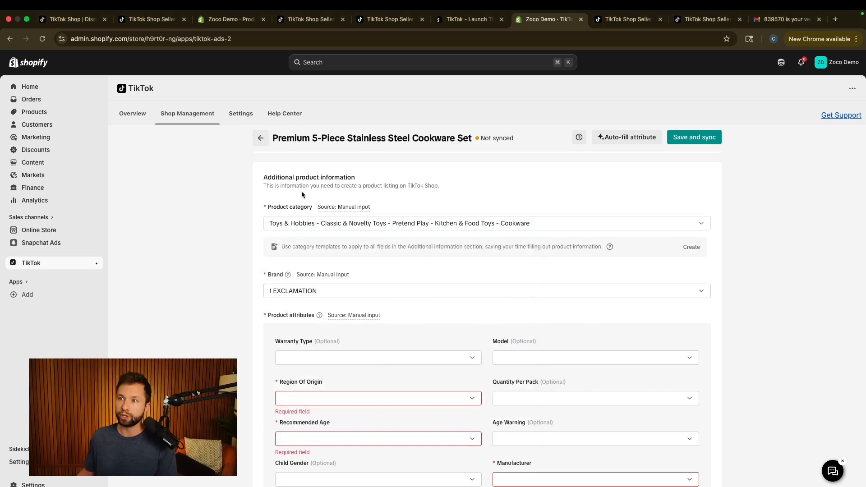
Step: Review the cookware set's product weight, dimension and certification fields, and leave the product editor
scroll(362, 260, "down", 5)
scroll(363, 263, "down", 10)
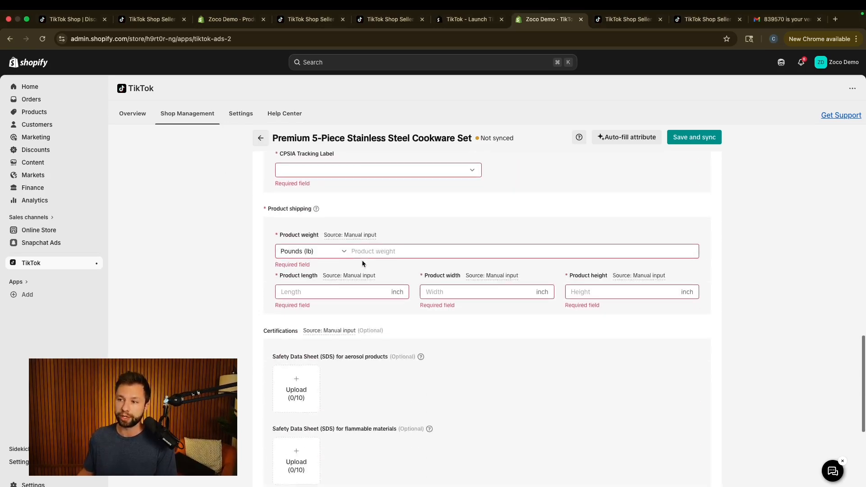
scroll(362, 262, "up", 15)
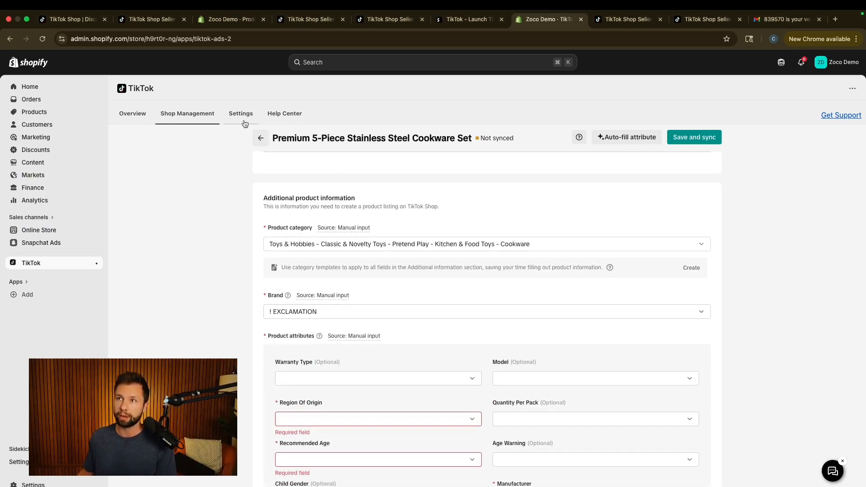
left_click(137, 115)
scroll(429, 300, "down", 3)
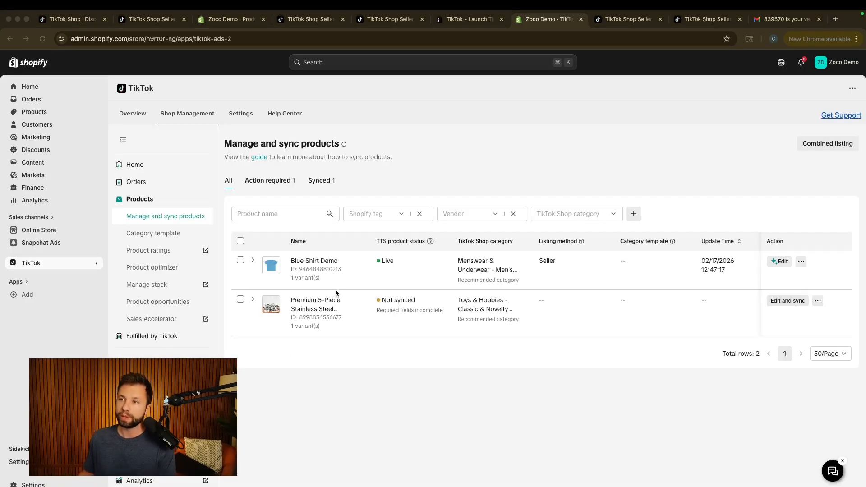
Step: Switch to TikTok Shop Seller Center, open its product list and view the listing quality suggestions for Blue Shirt Demo
left_click(388, 19)
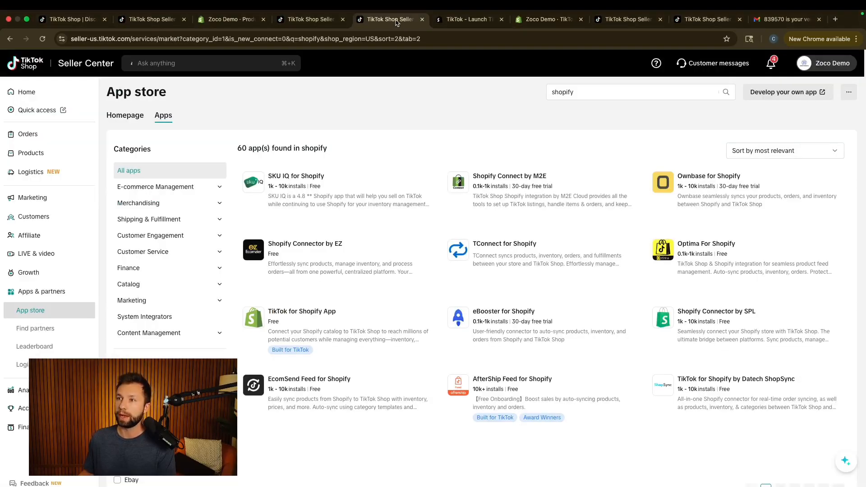
left_click(55, 156)
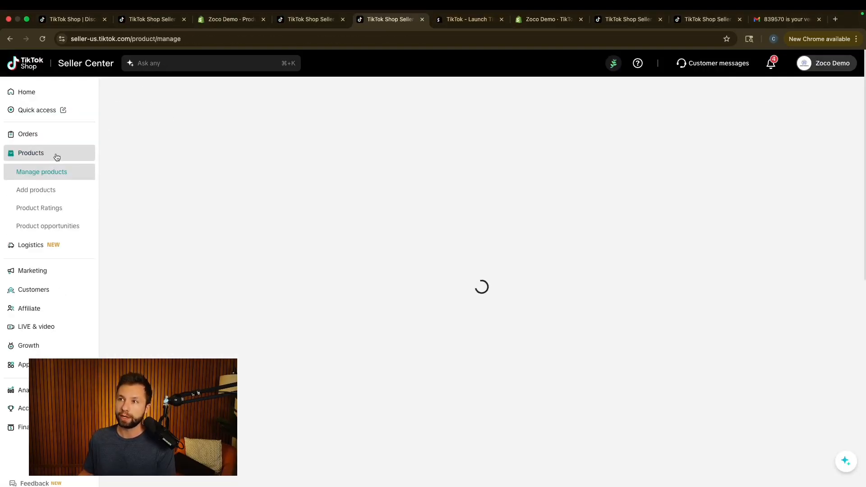
scroll(266, 289, "down", 1)
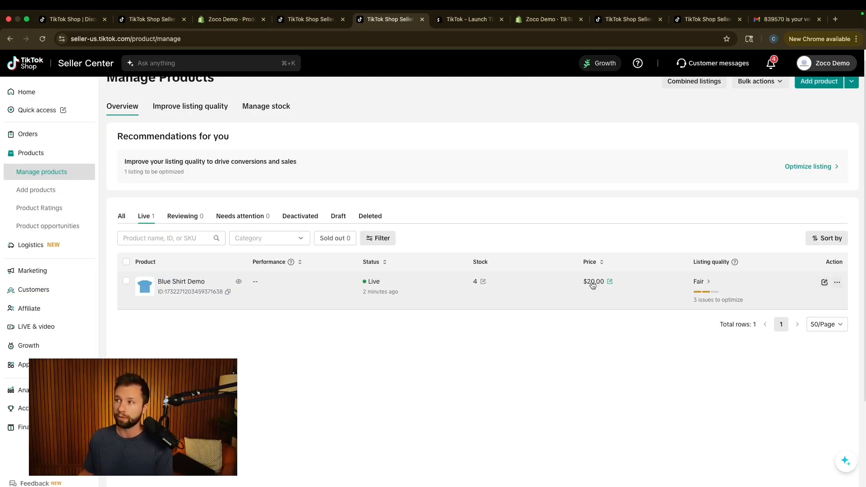
left_click(710, 288)
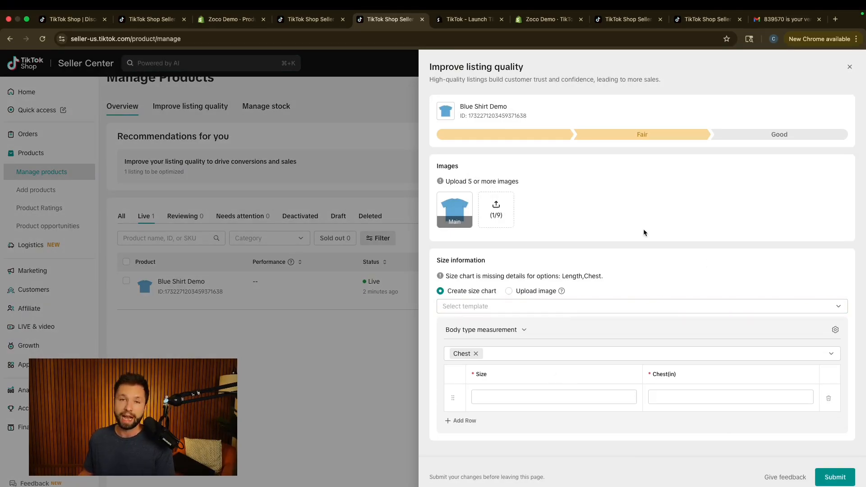
triple_click(534, 79)
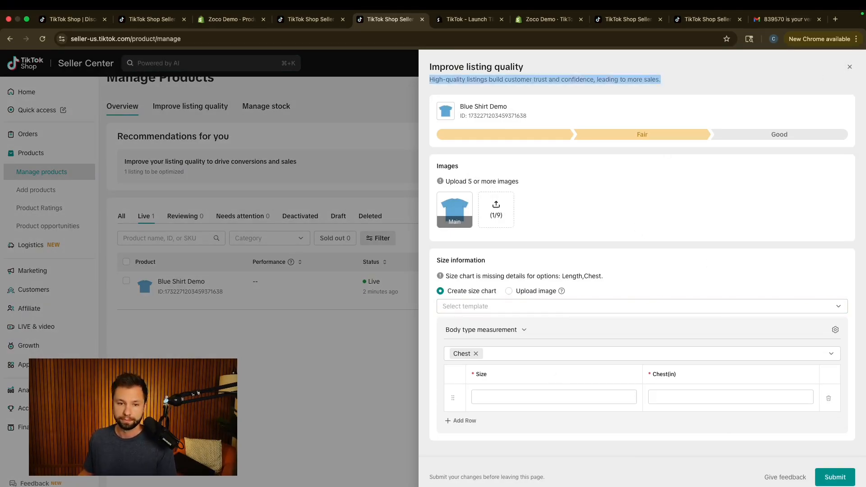